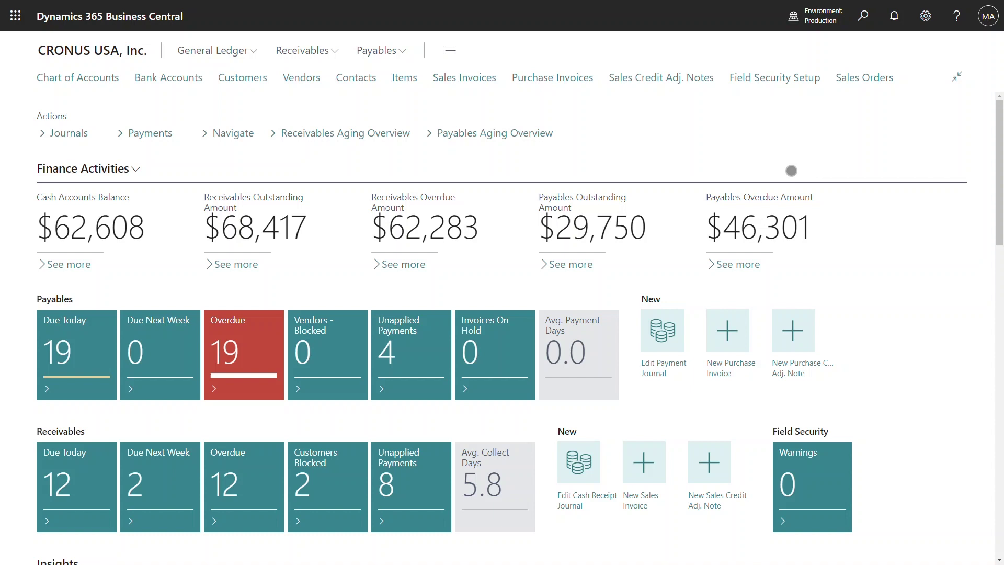
In Field Security Setup, list only restricted tables and open the Customer table's 4 restricted fields.
{"action": "left_click", "coordinate": [774, 79]}
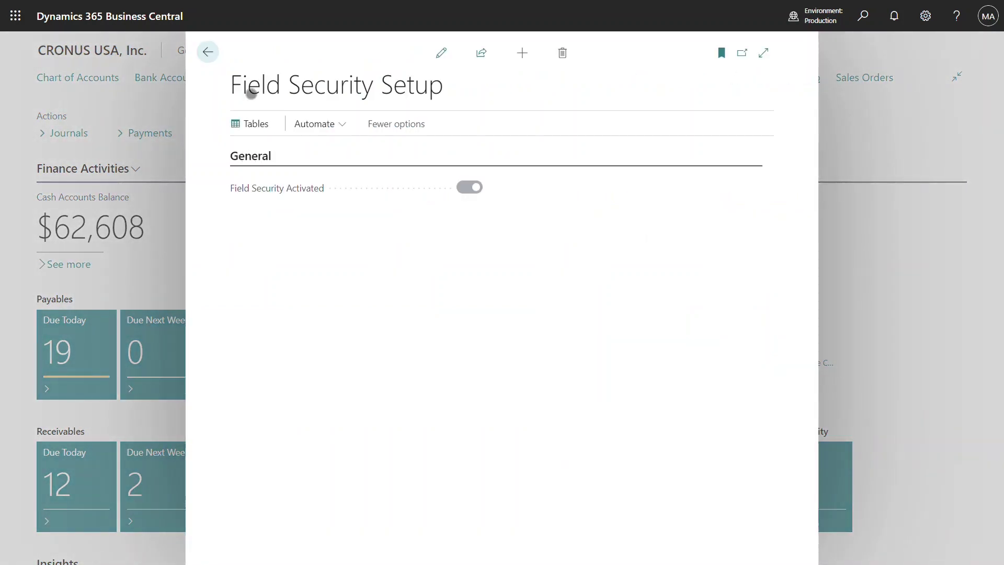
{"action": "left_click", "coordinate": [250, 124]}
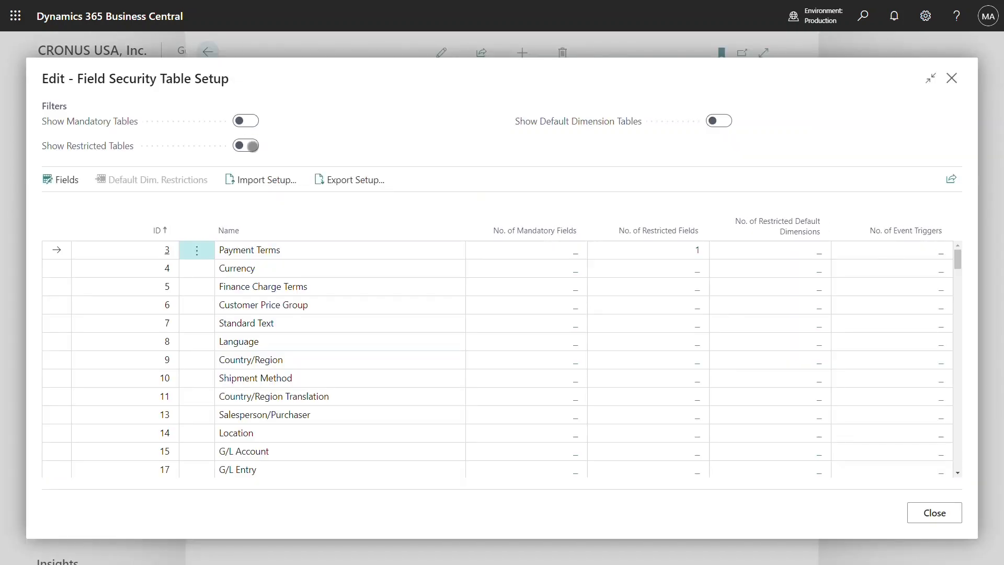
{"action": "left_click", "coordinate": [250, 145]}
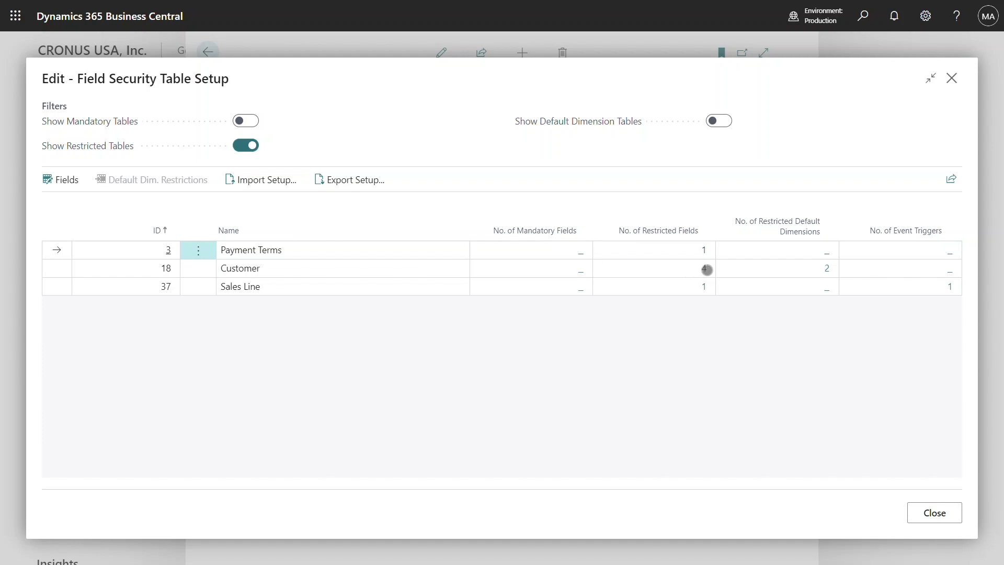
{"action": "left_click", "coordinate": [705, 268]}
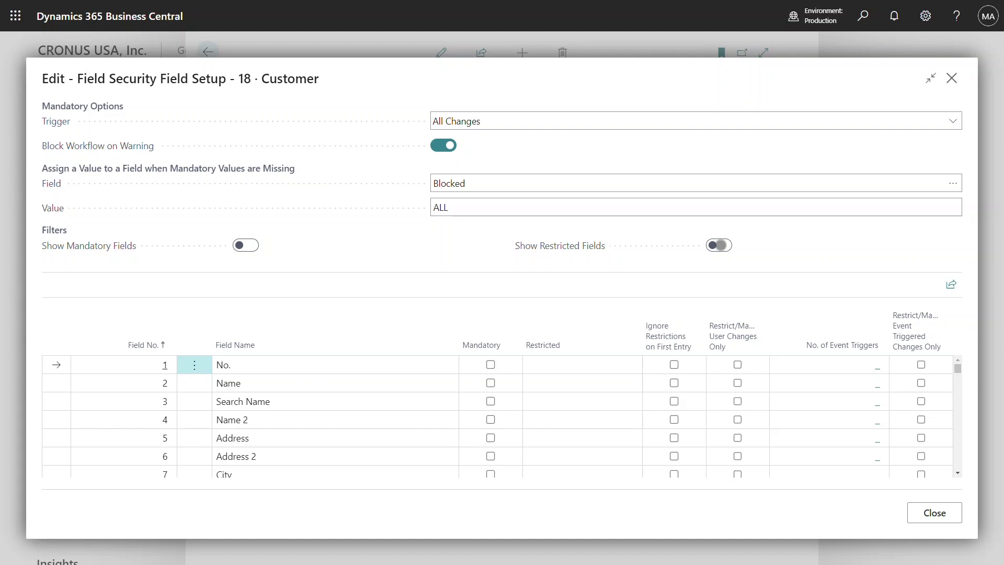
Show only Customer's restricted fields and open the Credit Limit ($) restriction setup.
{"action": "left_click", "coordinate": [719, 245]}
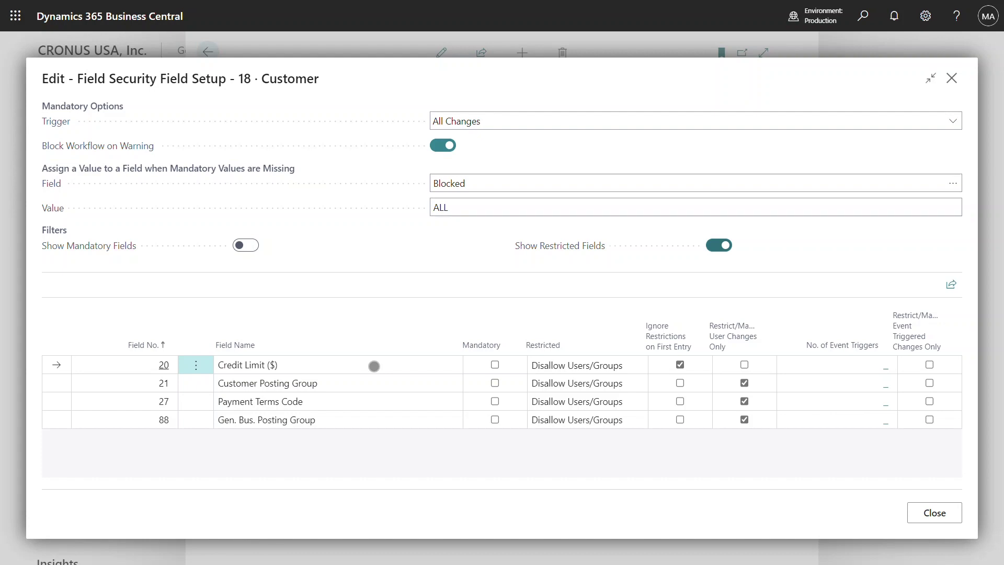
{"action": "left_click", "coordinate": [568, 365]}
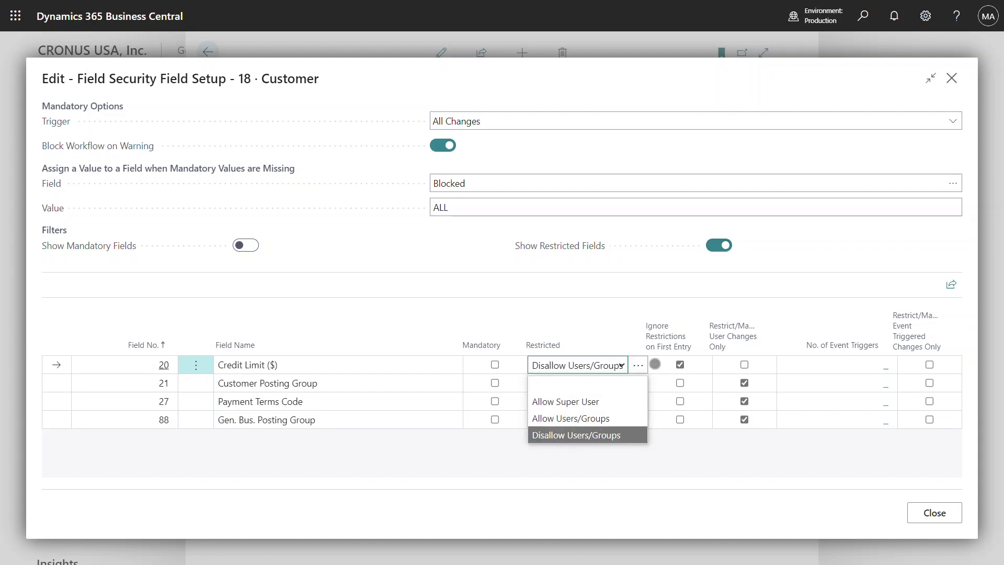
Confirm the Credit Limit ($) restriction targets the D365 SALES group and close the list.
{"action": "left_click", "coordinate": [642, 364]}
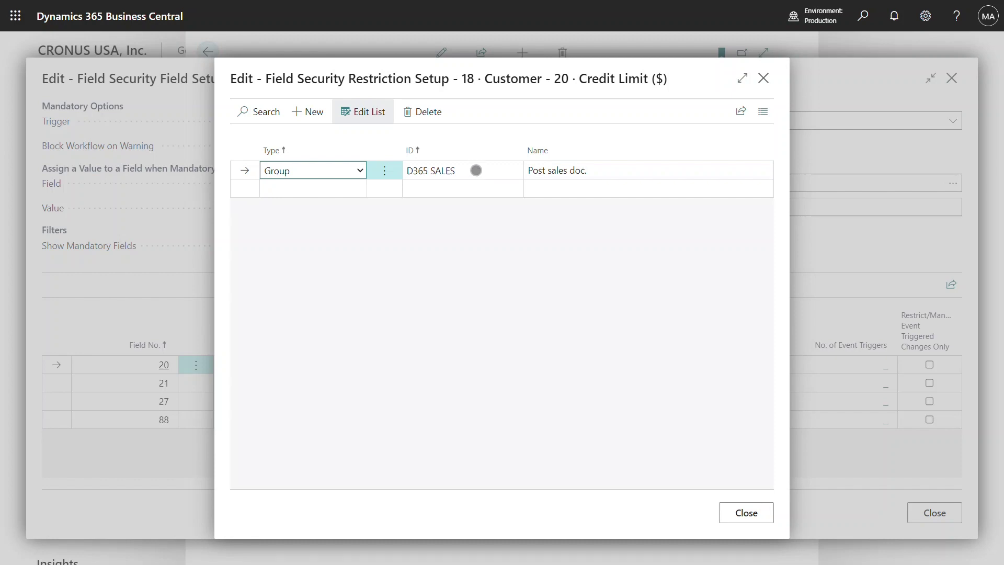
{"action": "left_click", "coordinate": [758, 516]}
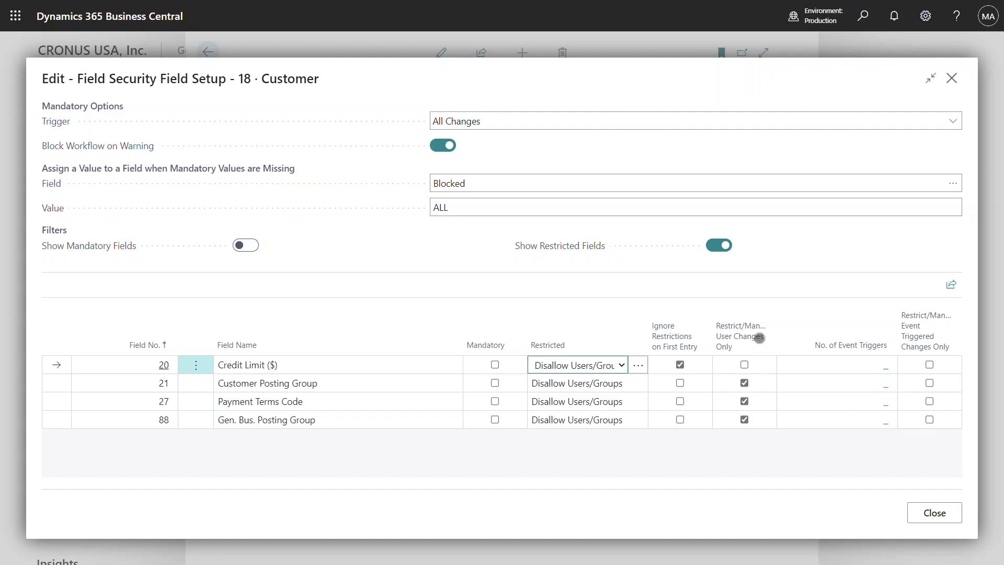
{"action": "mouse_move", "coordinate": [757, 328]}
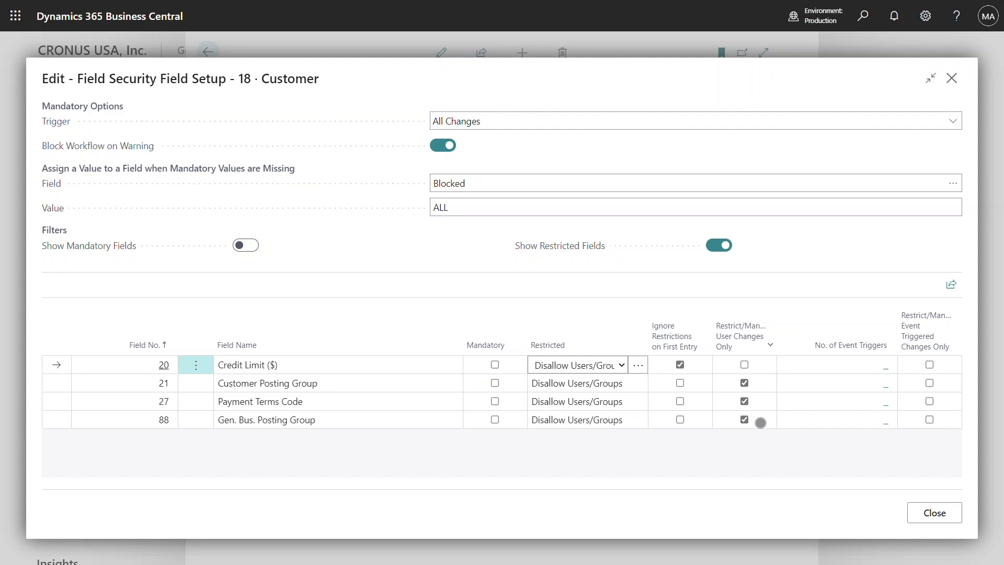
Leave field security and start a new customer from the Customers list.
{"action": "key", "text": "Escape"}
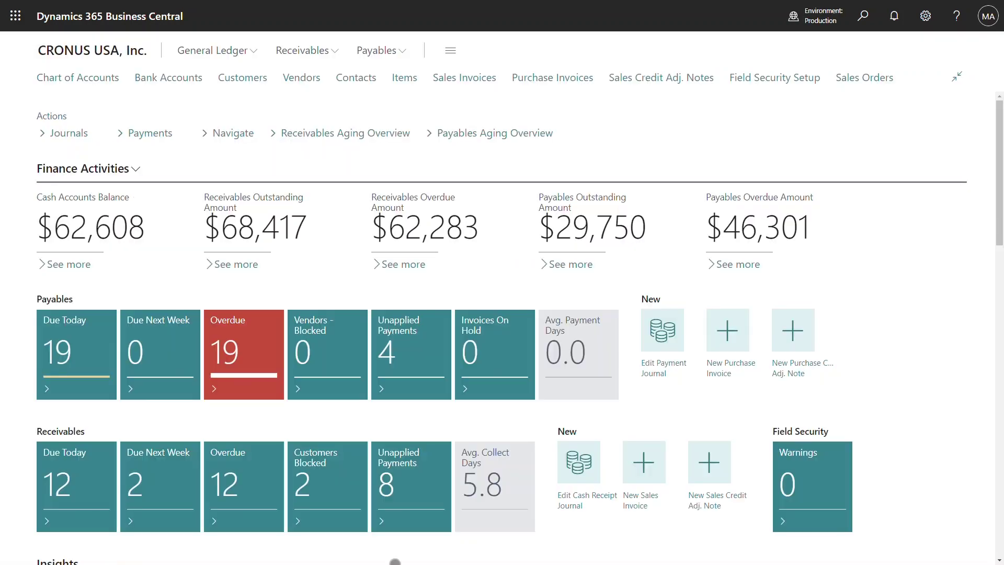
{"action": "left_click", "coordinate": [250, 81]}
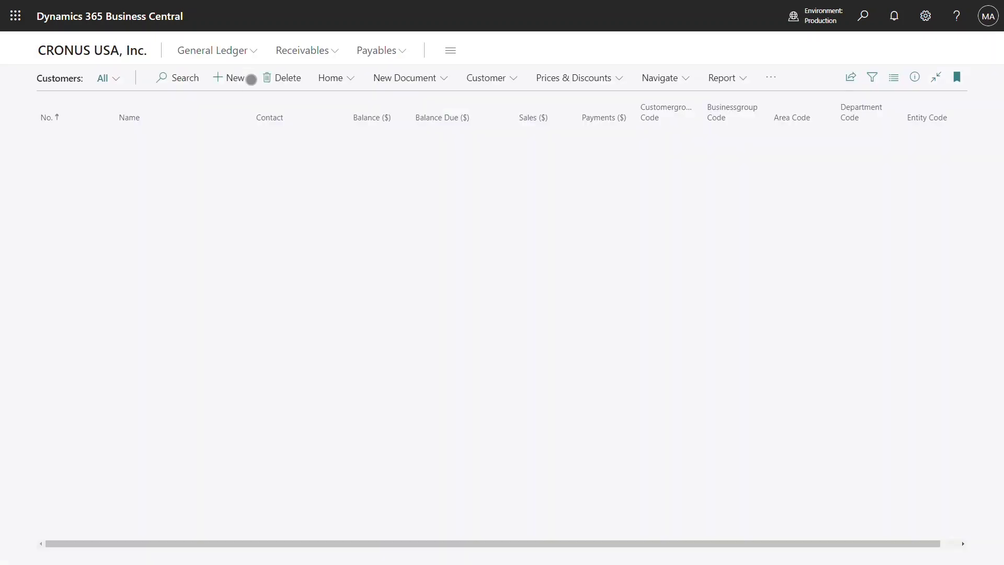
{"action": "left_click", "coordinate": [229, 78]}
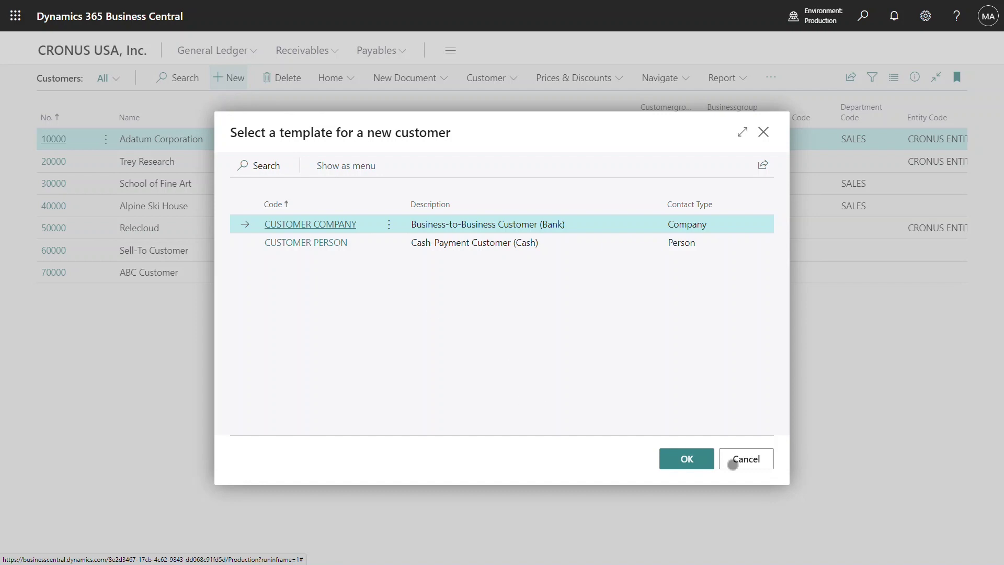
Create customer 80000 from the CUSTOMER COMPANY template, named 'Demo Customer', and scroll to Invoicing.
{"action": "left_click", "coordinate": [686, 460]}
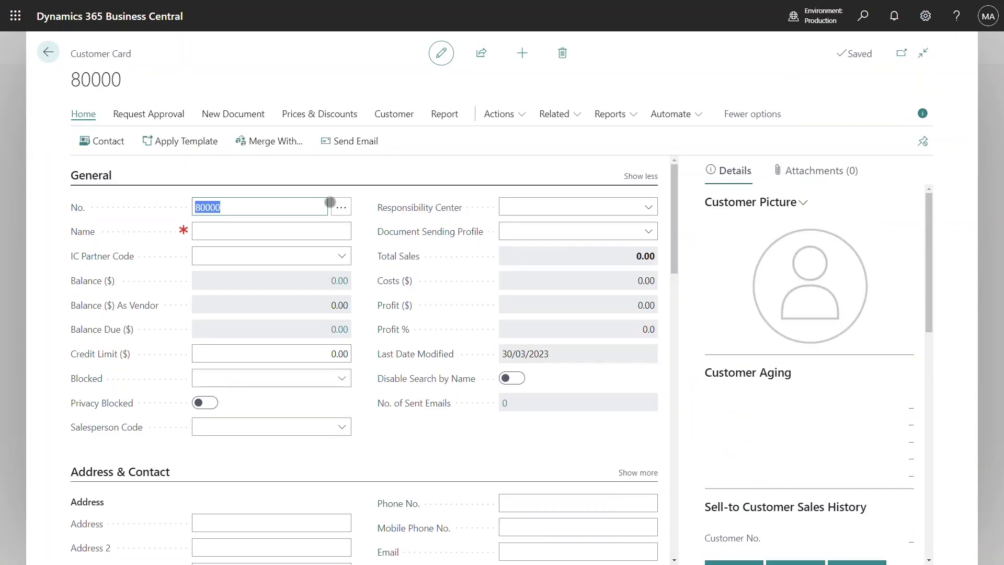
{"action": "left_click", "coordinate": [261, 231]}
{"action": "type", "text": "Demo"}
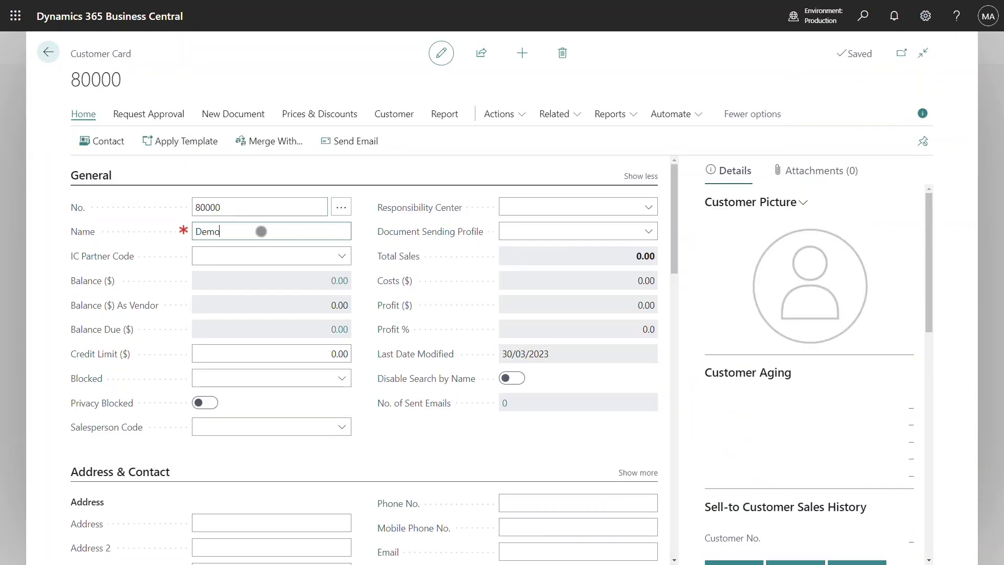
{"action": "type", "text": " Customer"}
{"action": "key", "text": "Tab"}
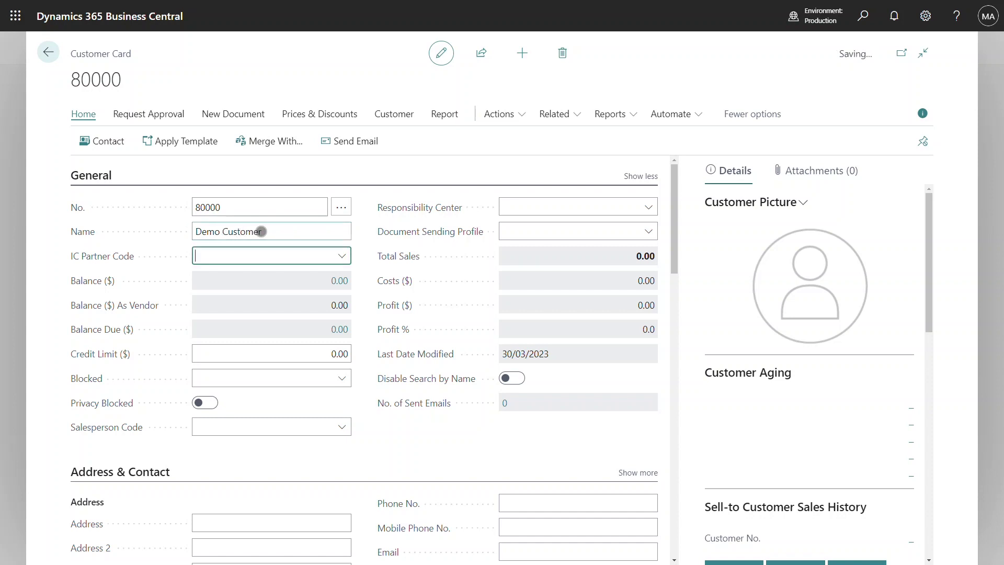
{"action": "scroll", "coordinate": [261, 232], "scroll_direction": "down", "scroll_amount": 6}
{"action": "scroll", "coordinate": [261, 231], "scroll_direction": "down", "scroll_amount": 2}
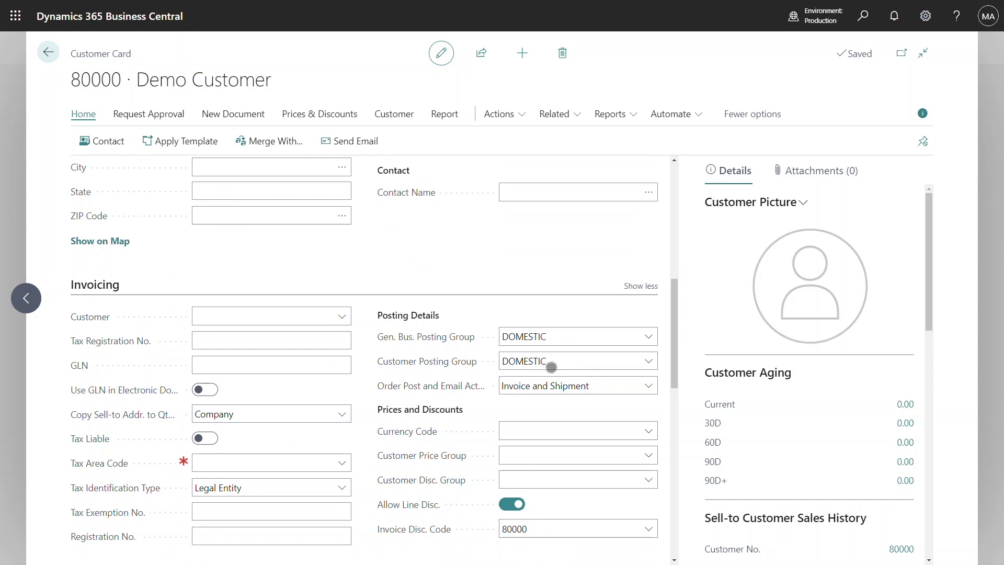
{"action": "left_click", "coordinate": [560, 337]}
{"action": "key", "text": "Delete"}
{"action": "key", "text": "Tab"}
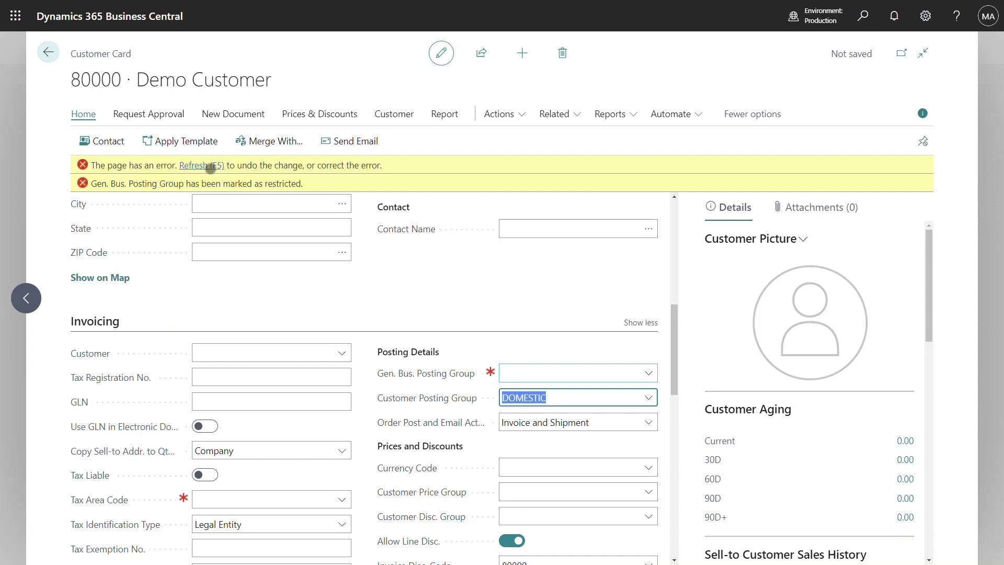
{"action": "left_click", "coordinate": [211, 167]}
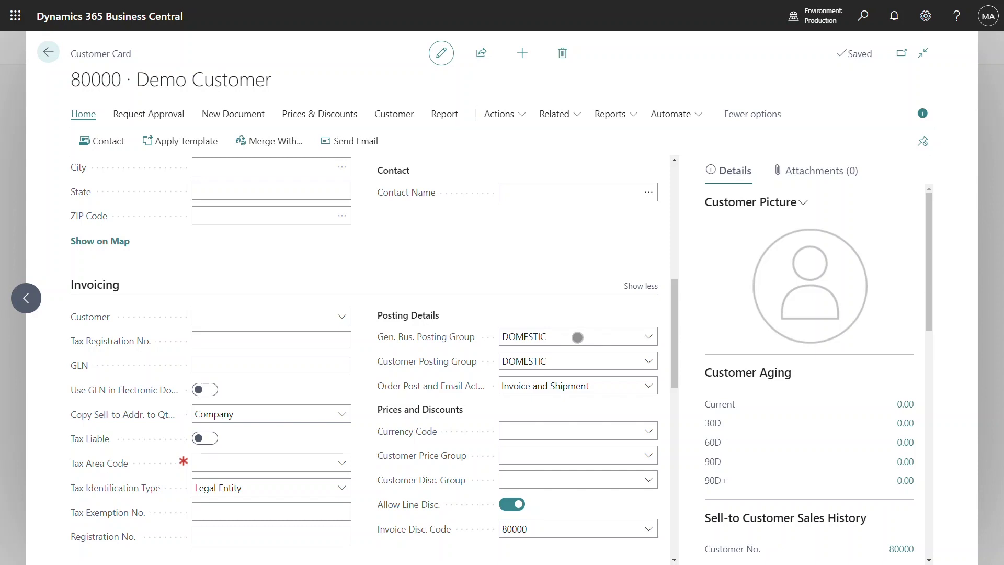
{"action": "scroll", "coordinate": [253, 392], "scroll_direction": "down", "scroll_amount": 5}
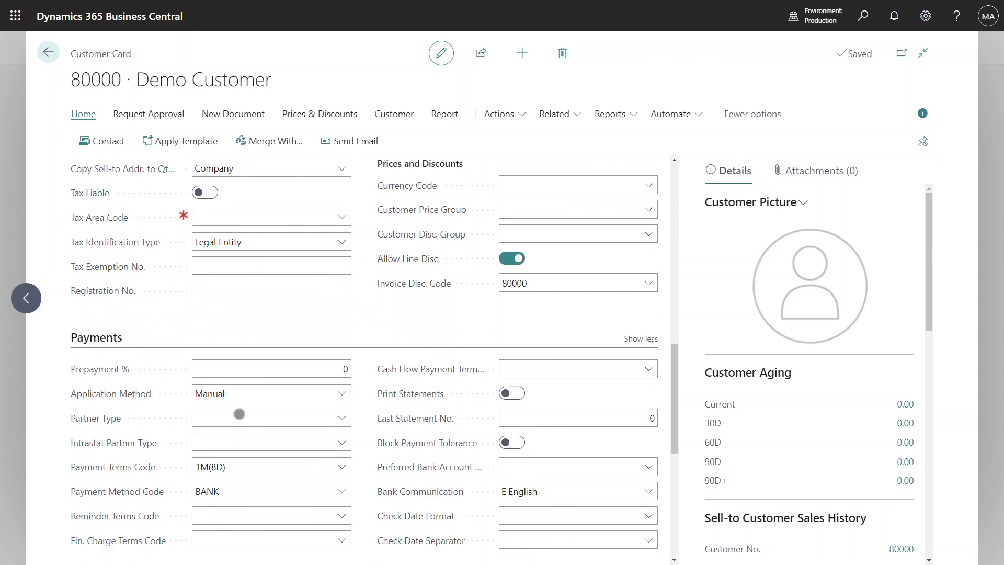
{"action": "left_click", "coordinate": [231, 465]}
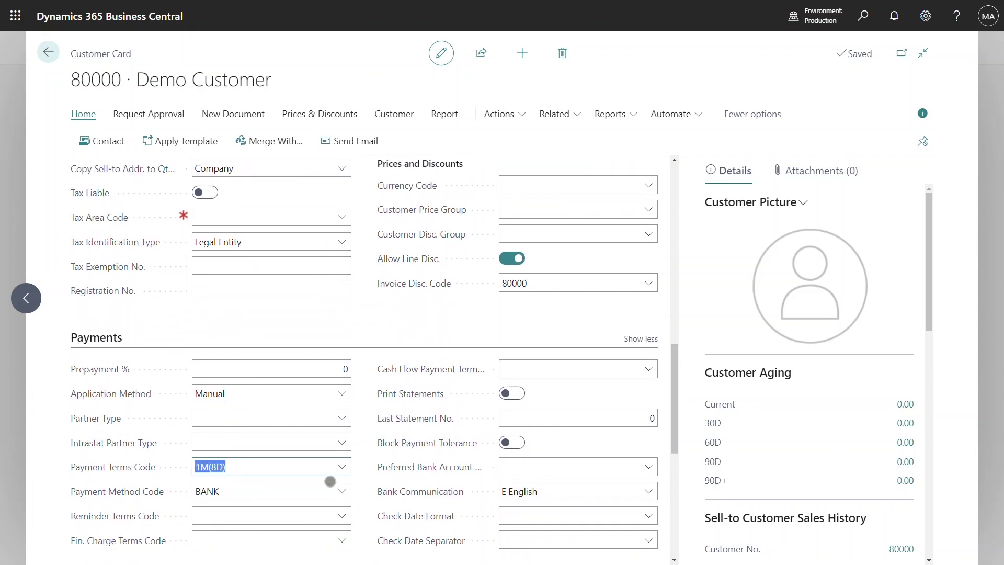
{"action": "key", "text": "Delete"}
{"action": "key", "text": "Tab"}
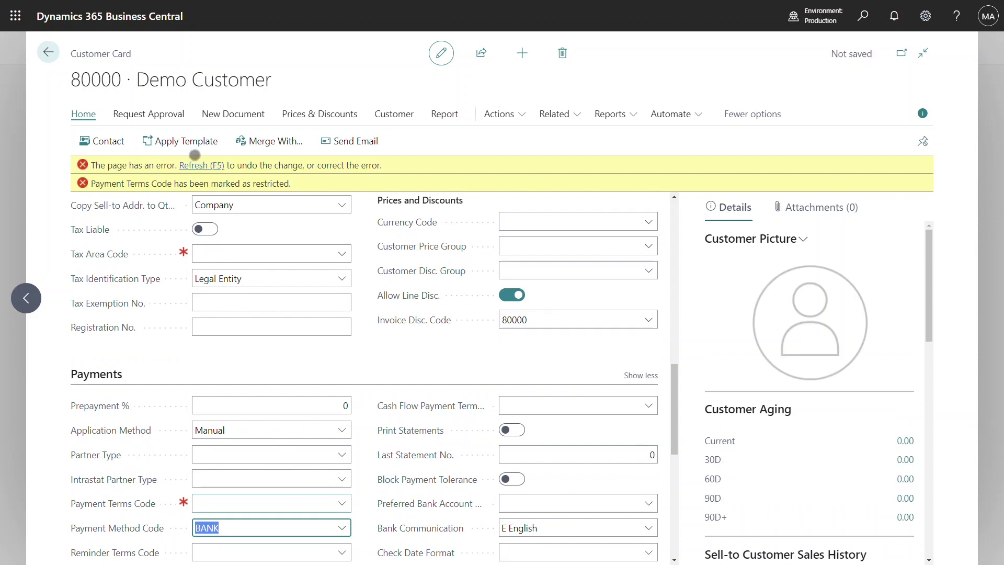
{"action": "left_click", "coordinate": [196, 165]}
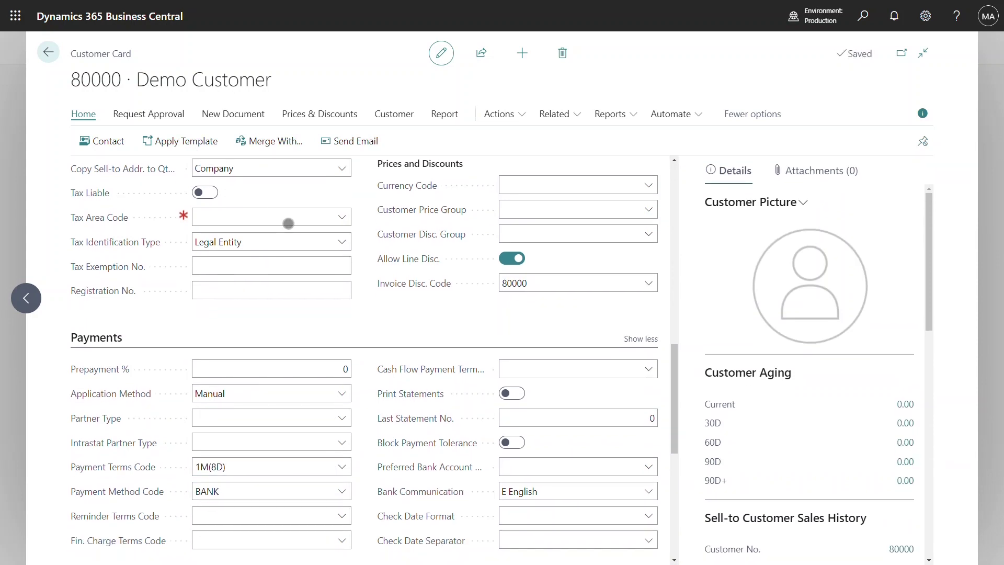
{"action": "scroll", "coordinate": [289, 224], "scroll_direction": "up", "scroll_amount": 5}
{"action": "scroll", "coordinate": [288, 223], "scroll_direction": "up", "scroll_amount": 7}
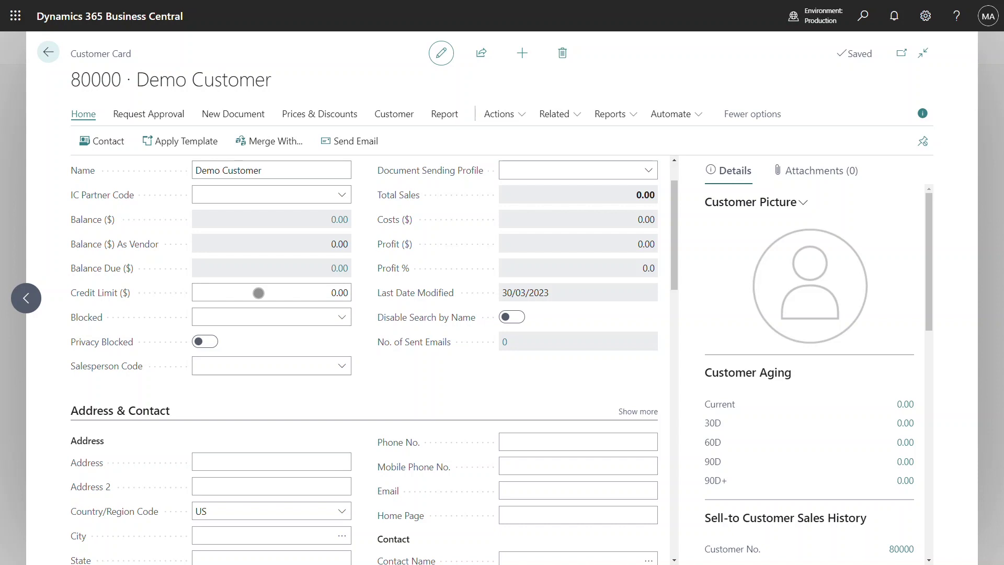
Set Demo Customer's Credit Limit ($) to 10,000.
{"action": "left_click", "coordinate": [258, 292]}
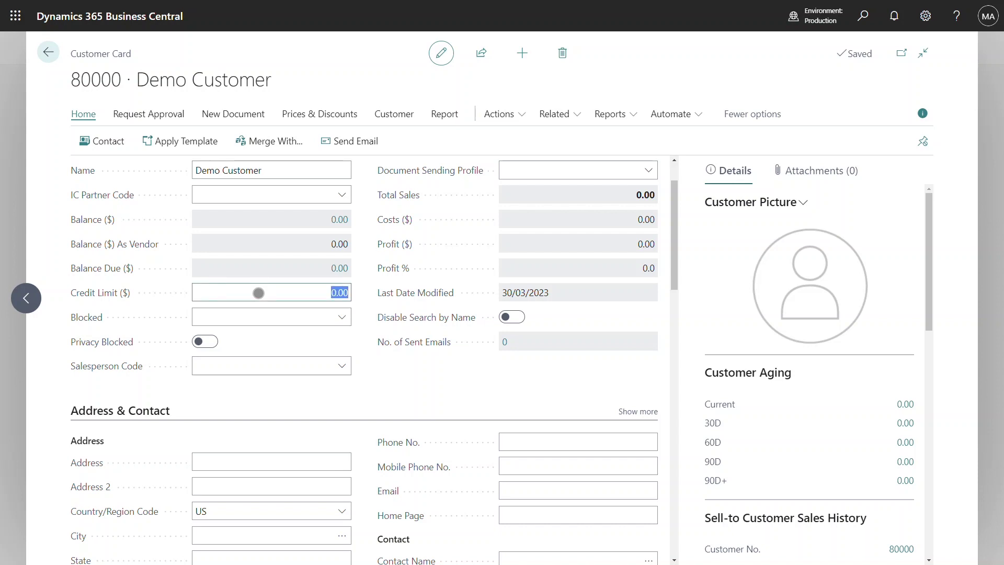
{"action": "type", "text": "10000"}
{"action": "key", "text": "Tab"}
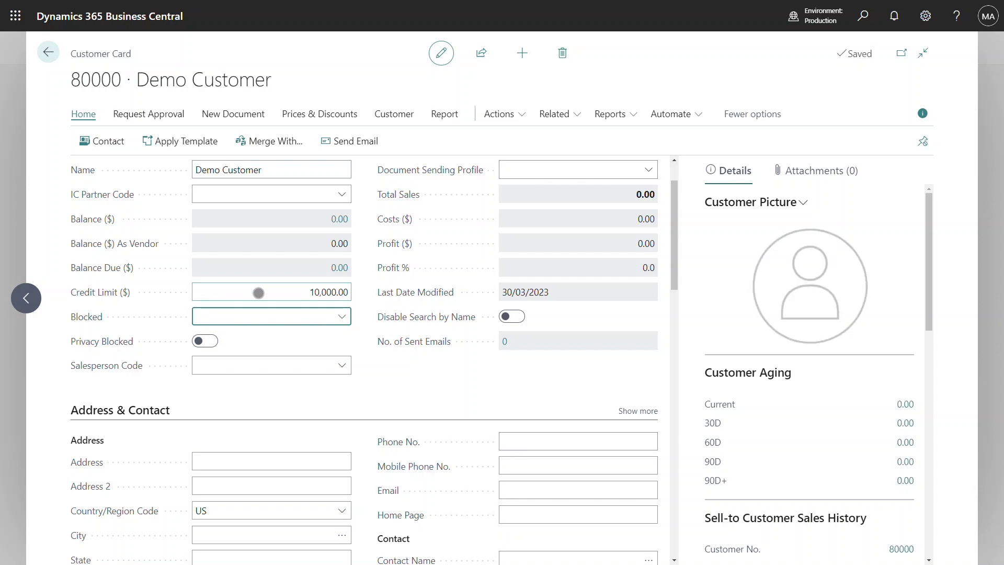
Try changing the Credit Limit ($) to 15,000, triggering the restricted-field error.
{"action": "left_click", "coordinate": [259, 293]}
{"action": "type", "text": "15"}
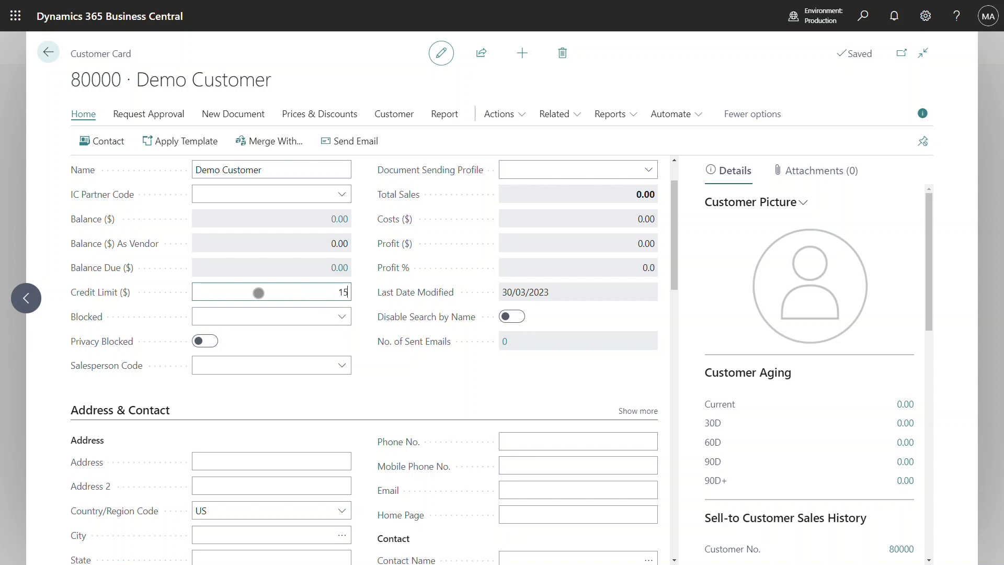
{"action": "type", "text": ",0000"}
{"action": "key", "text": "Tab"}
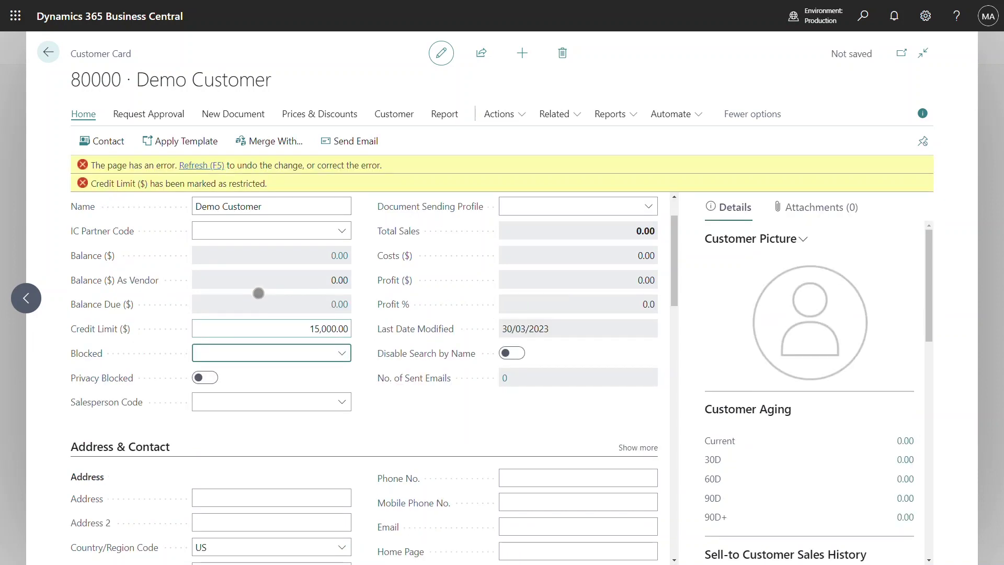